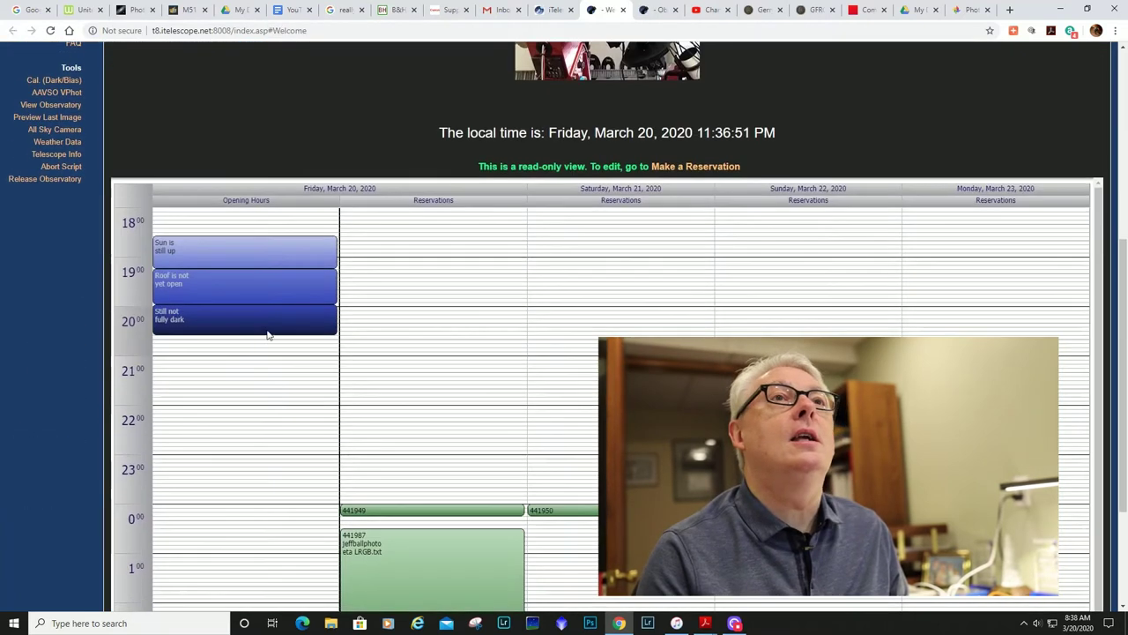
# Scroll down through the iTelescope.net reservation calendar
pyautogui.scroll(-3, 608, 344)
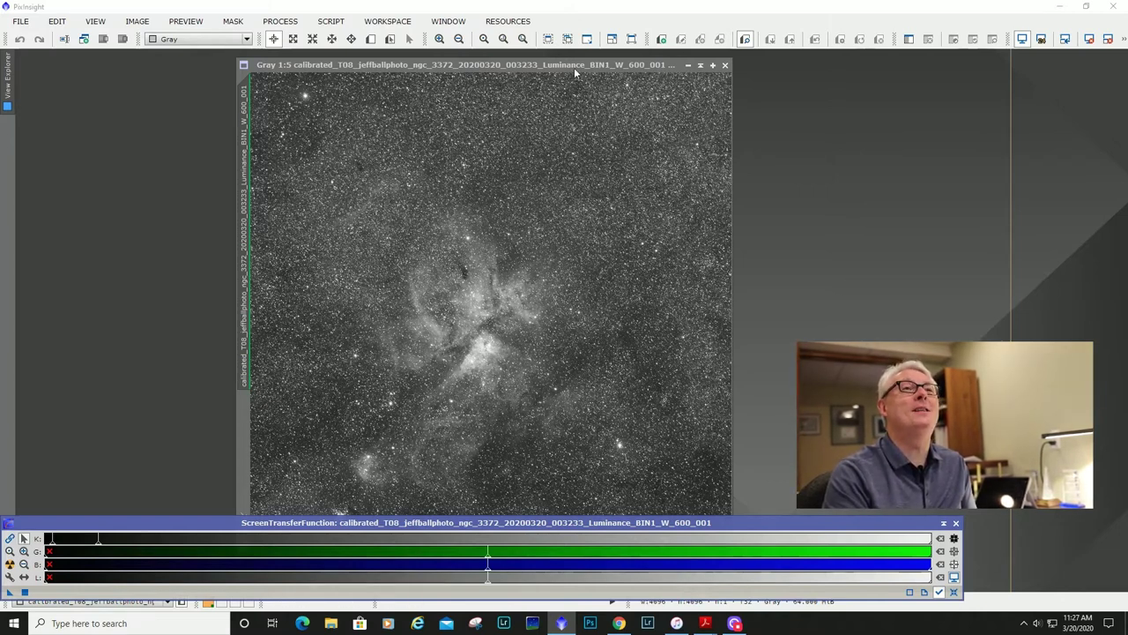
# Shift the luminance image window slightly right and move the ScreenTransferFunction bar lower beneath it
pyautogui.moveTo(575, 73); pyautogui.dragTo(595, 62)
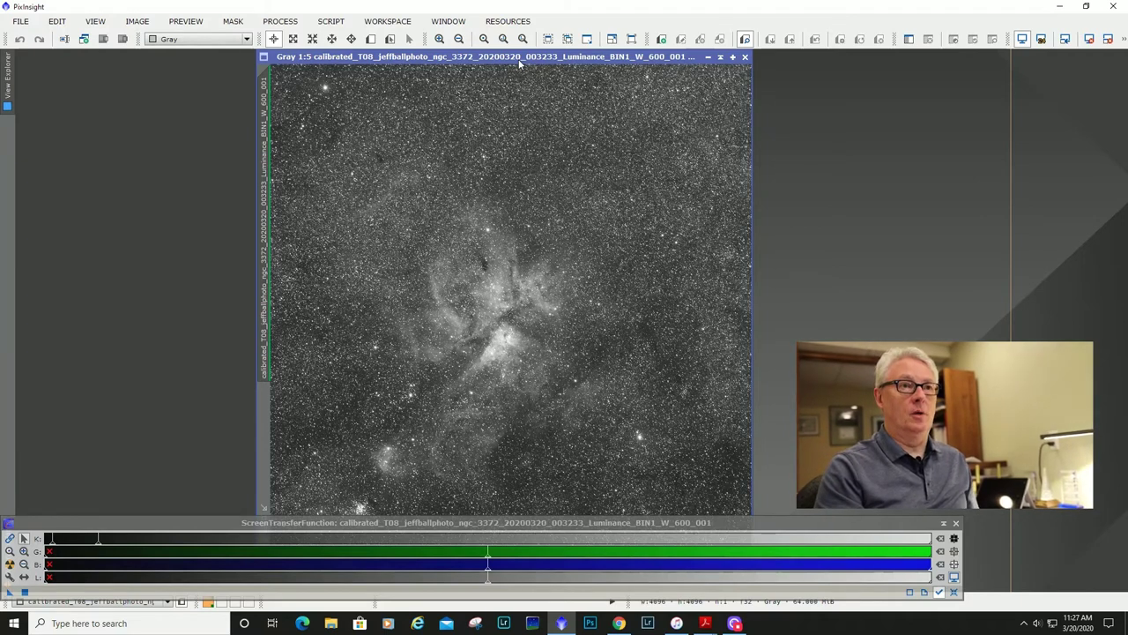
pyautogui.moveTo(567, 525); pyautogui.dragTo(602, 565)
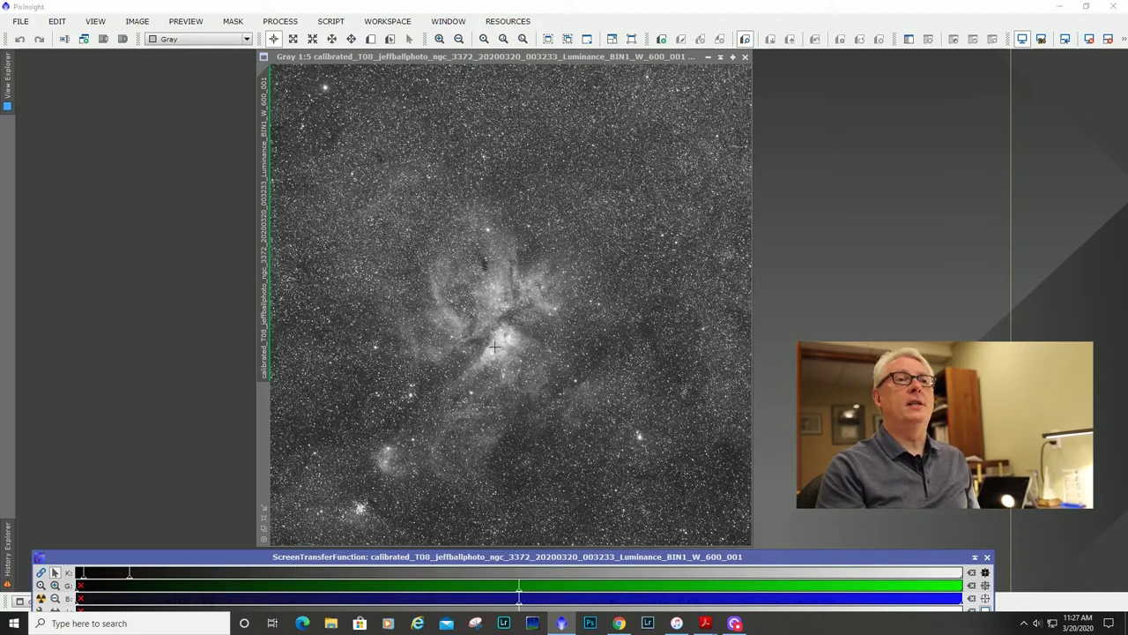
# Zoom the NGC 3372 luminance frame to 1:1 scale
pyautogui.scroll(1, 476, 427)
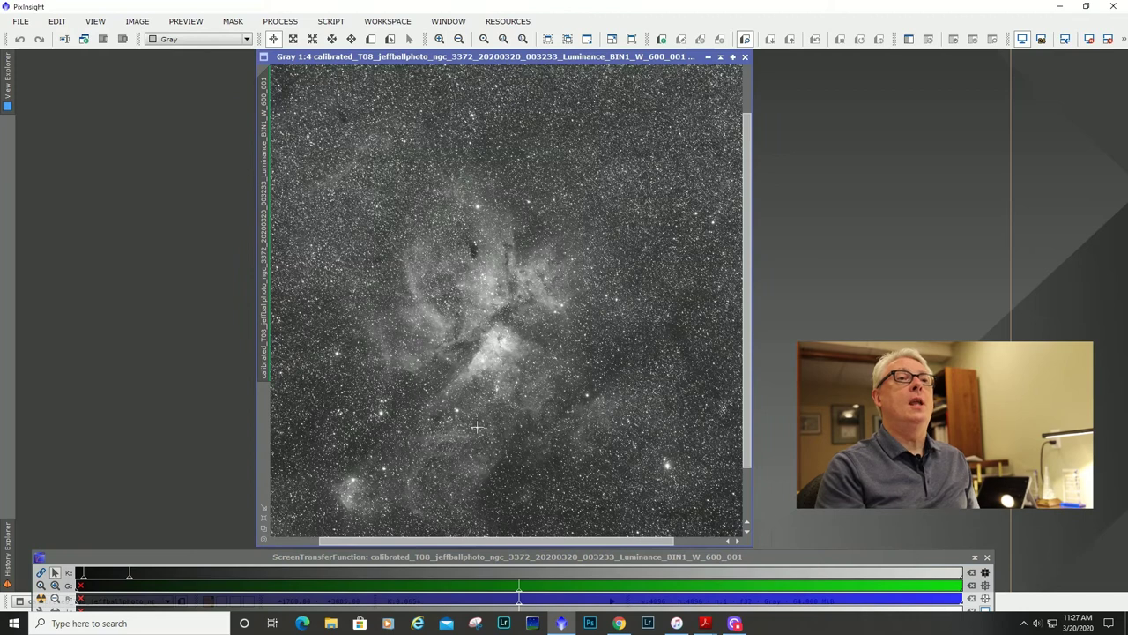
pyautogui.rightClick(476, 427)
pyautogui.moveTo(554, 371)
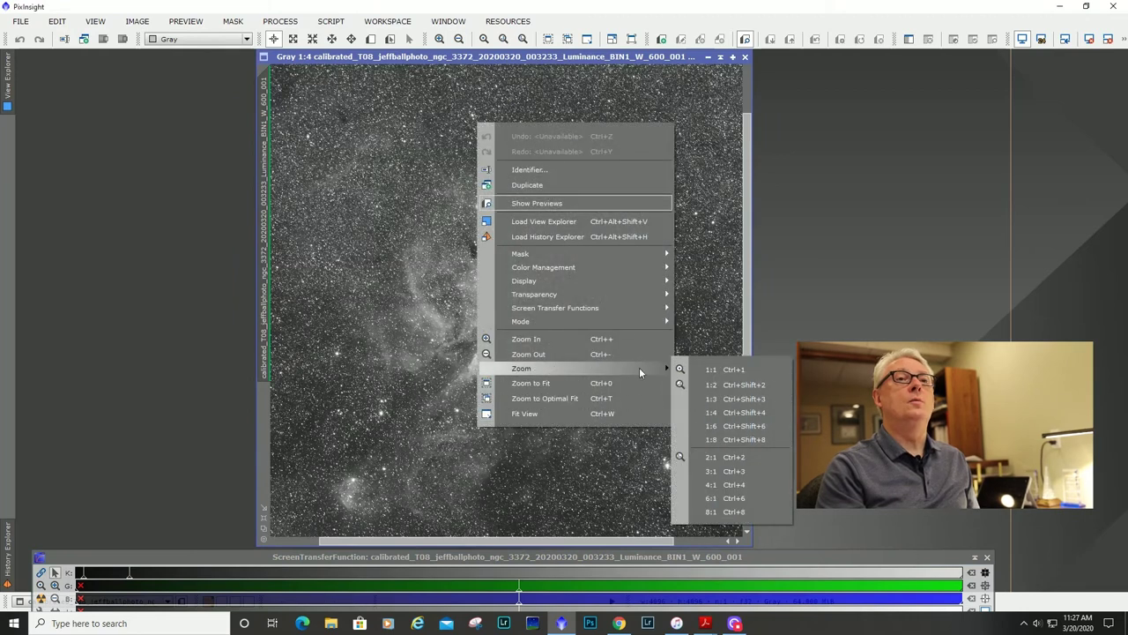
pyautogui.click(705, 374)
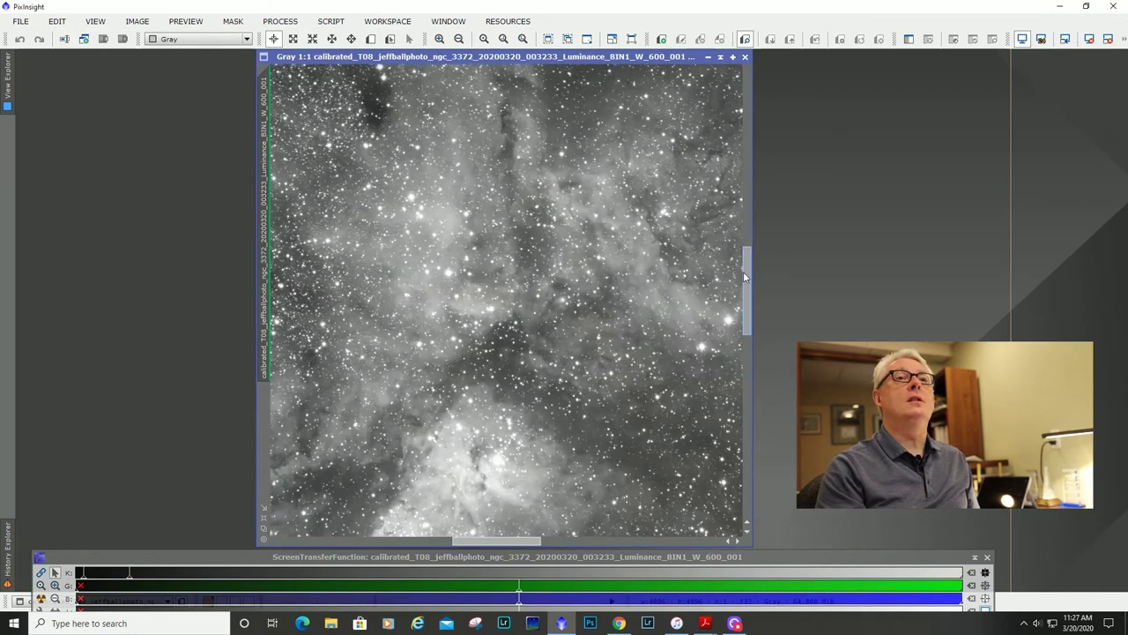
# Pan across the full width of the 1:1 frame, then return to the iTelescope file listing
pyautogui.moveTo(748, 269); pyautogui.dragTo(750, 298)
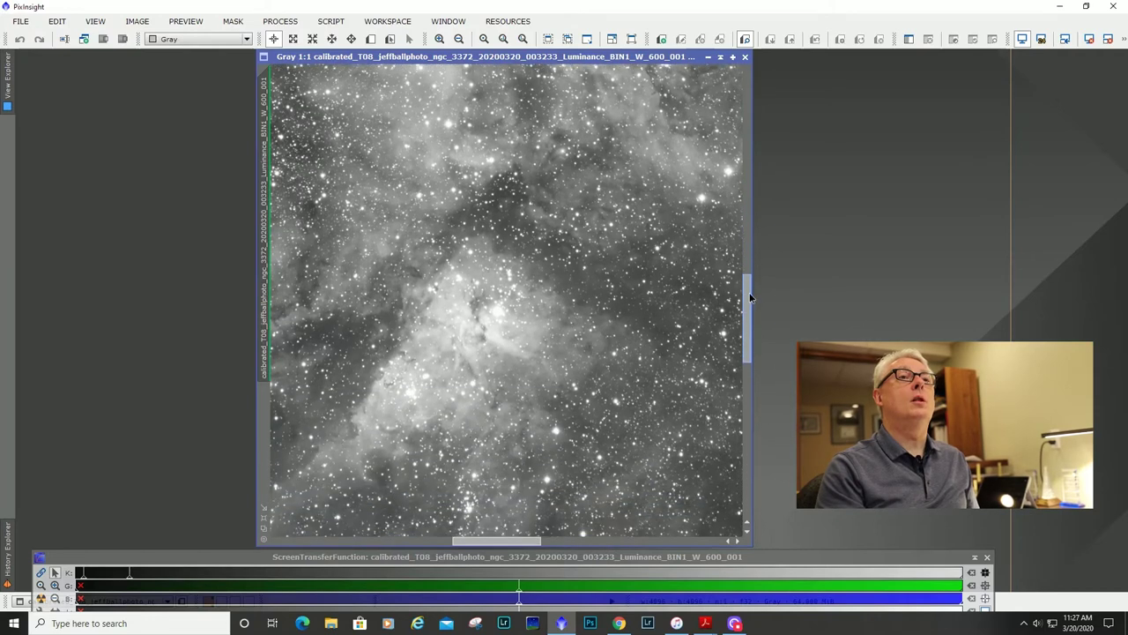
pyautogui.moveTo(496, 543); pyautogui.dragTo(295, 585)
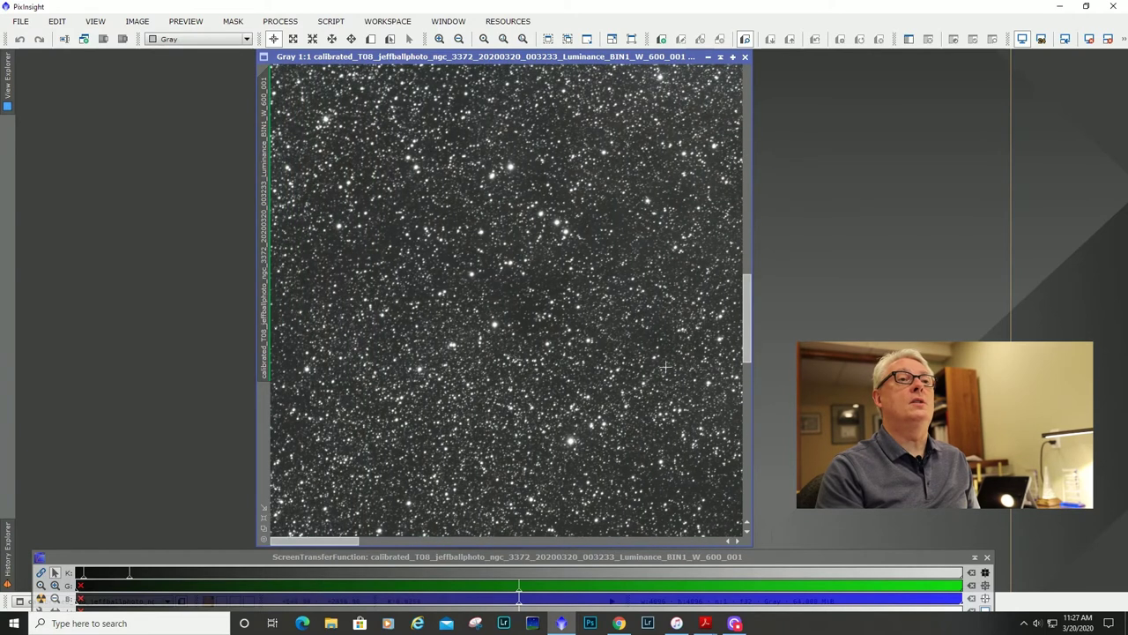
pyautogui.moveTo(748, 301); pyautogui.dragTo(740, 467)
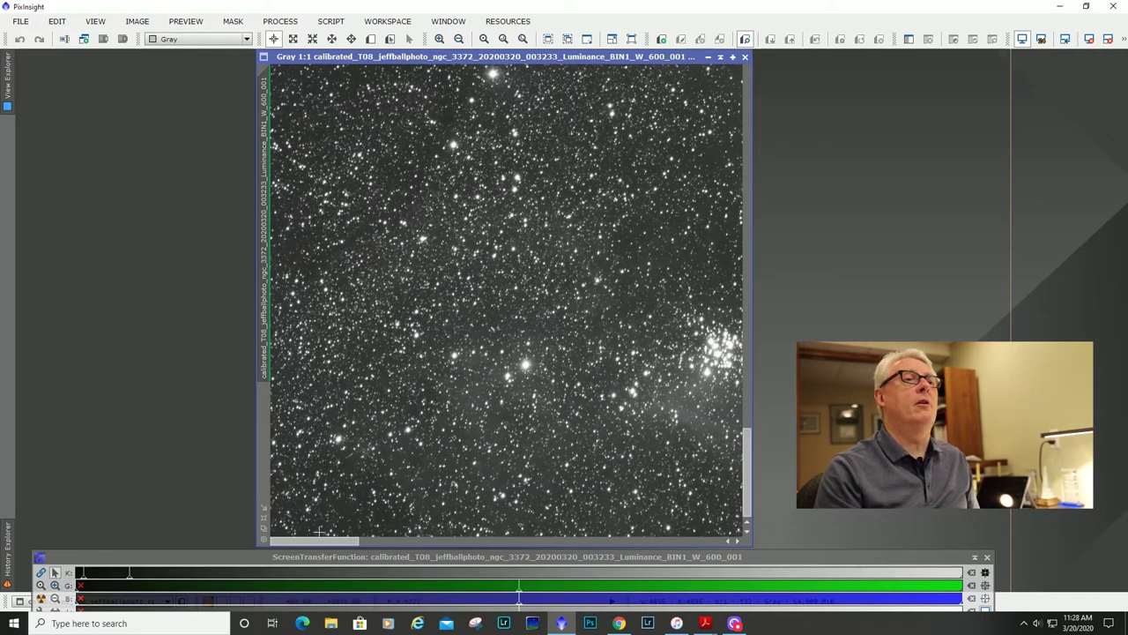
pyautogui.moveTo(317, 540); pyautogui.dragTo(678, 540)
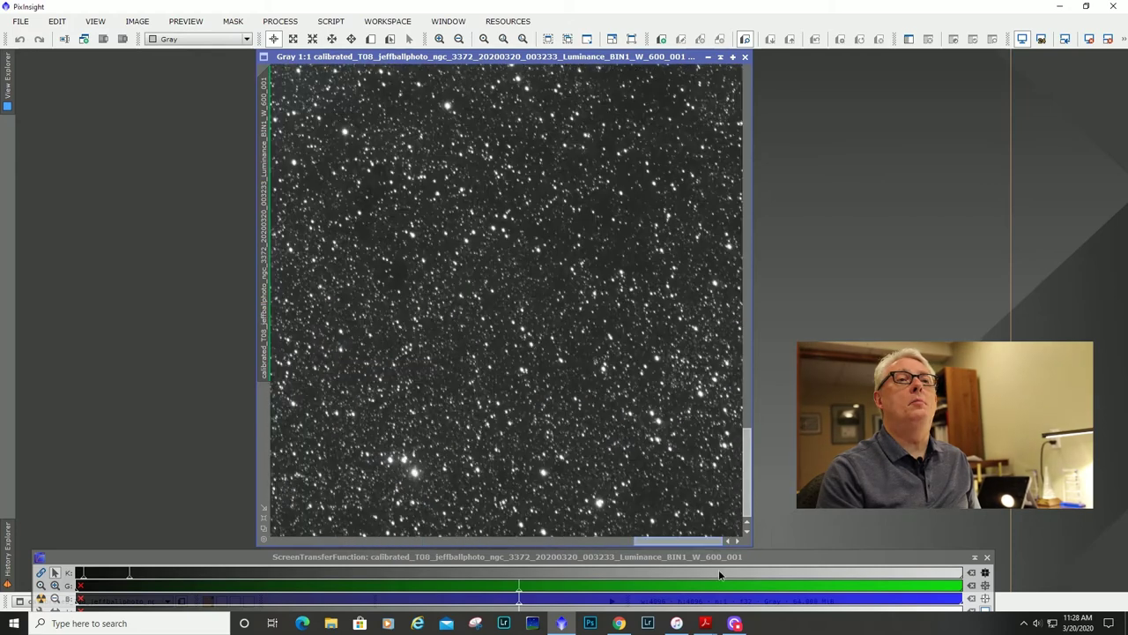
pyautogui.moveTo(746, 480); pyautogui.dragTo(730, 119)
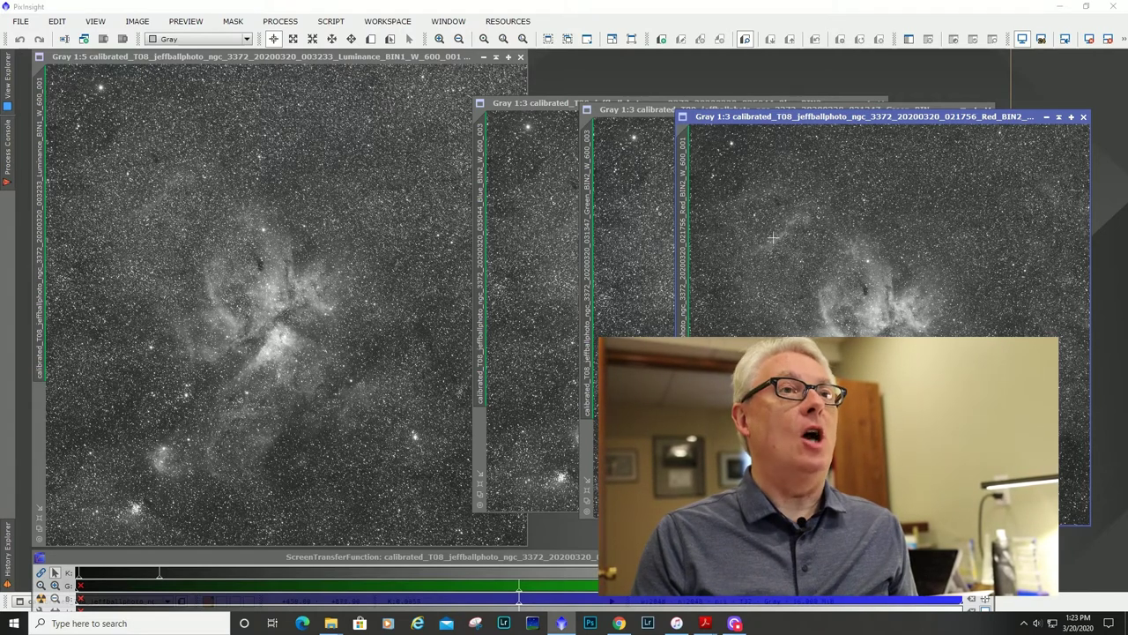
pyautogui.click(620, 623)
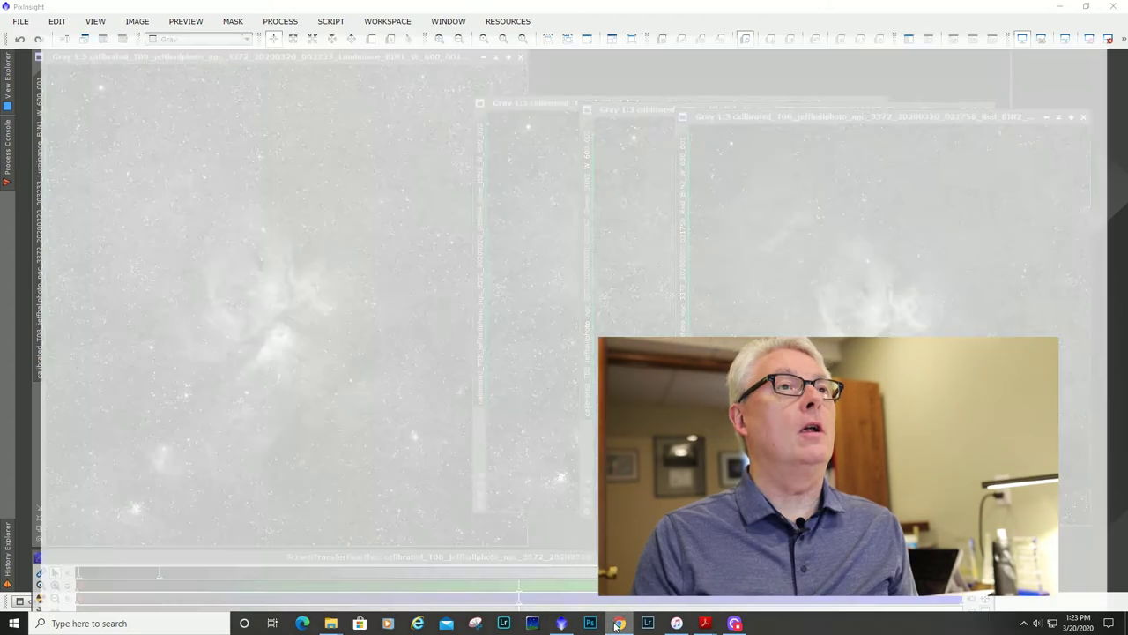
pyautogui.scroll(10, 430, 303)
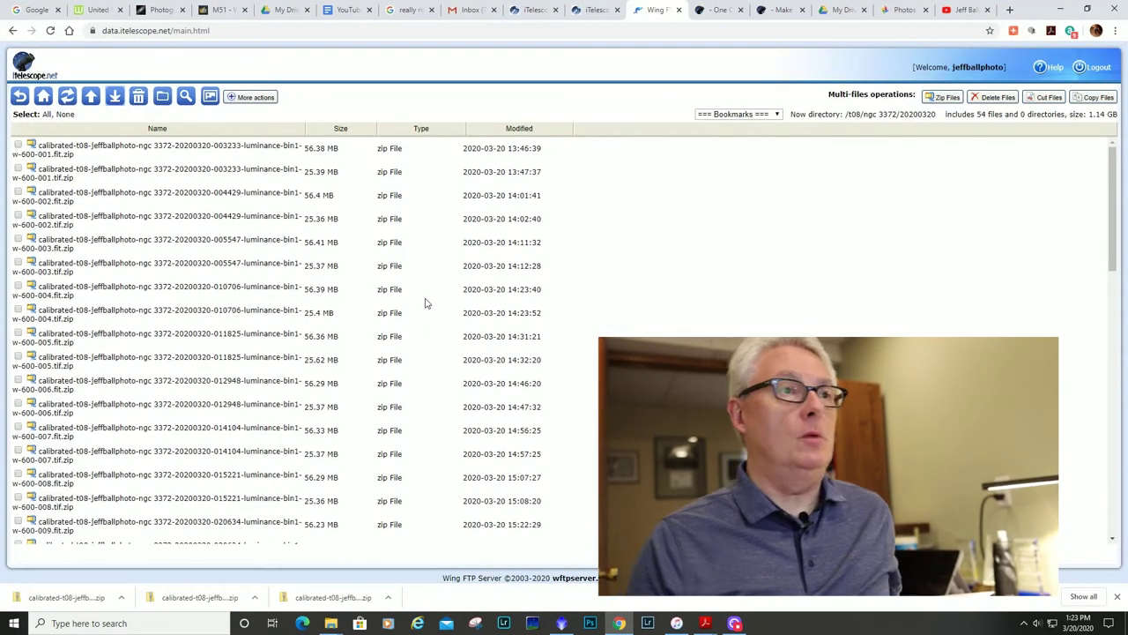
# Review the NGC 3372 listing from the luminance files down to the red, green and blue bin2 files
pyautogui.scroll(-5, 271, 207)
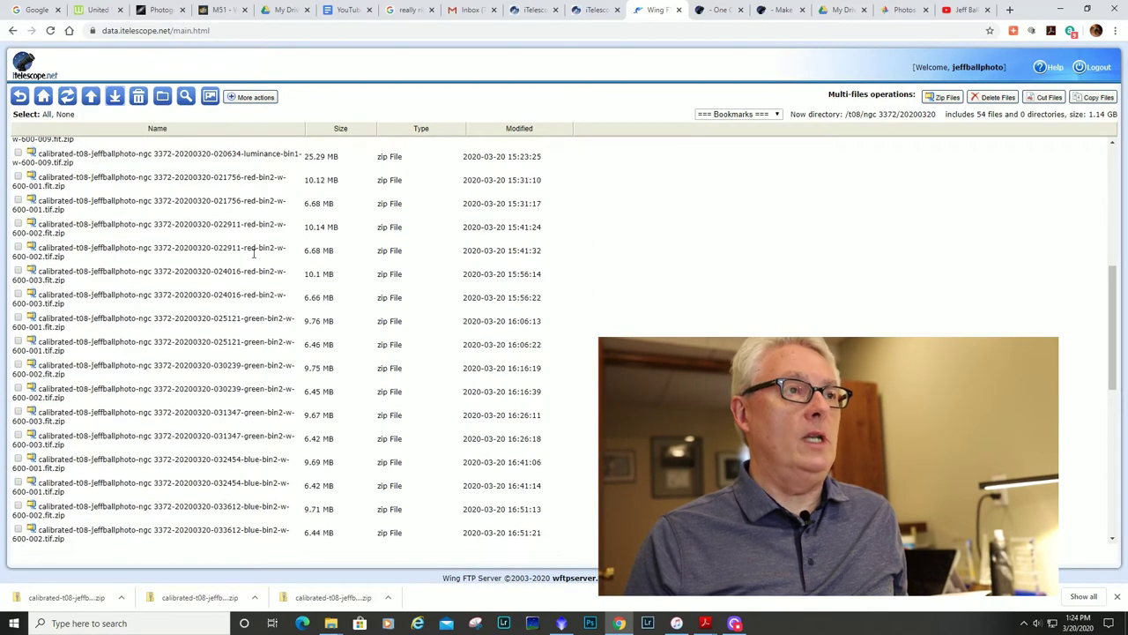
pyautogui.scroll(-1, 251, 293)
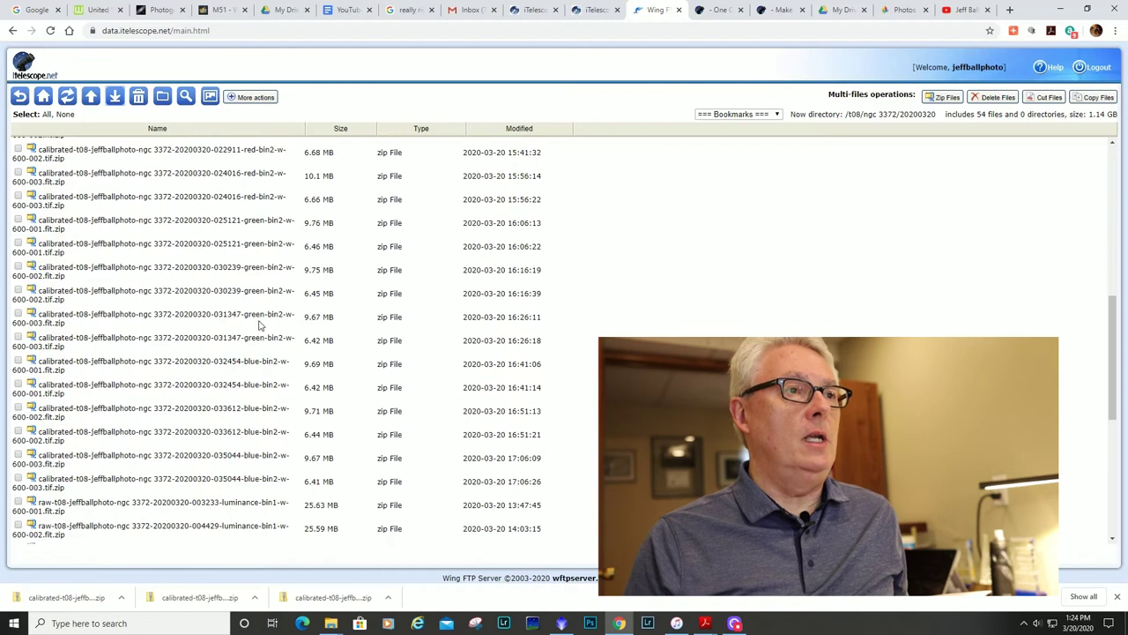
pyautogui.scroll(-1, 259, 324)
pyautogui.scroll(10, 250, 330)
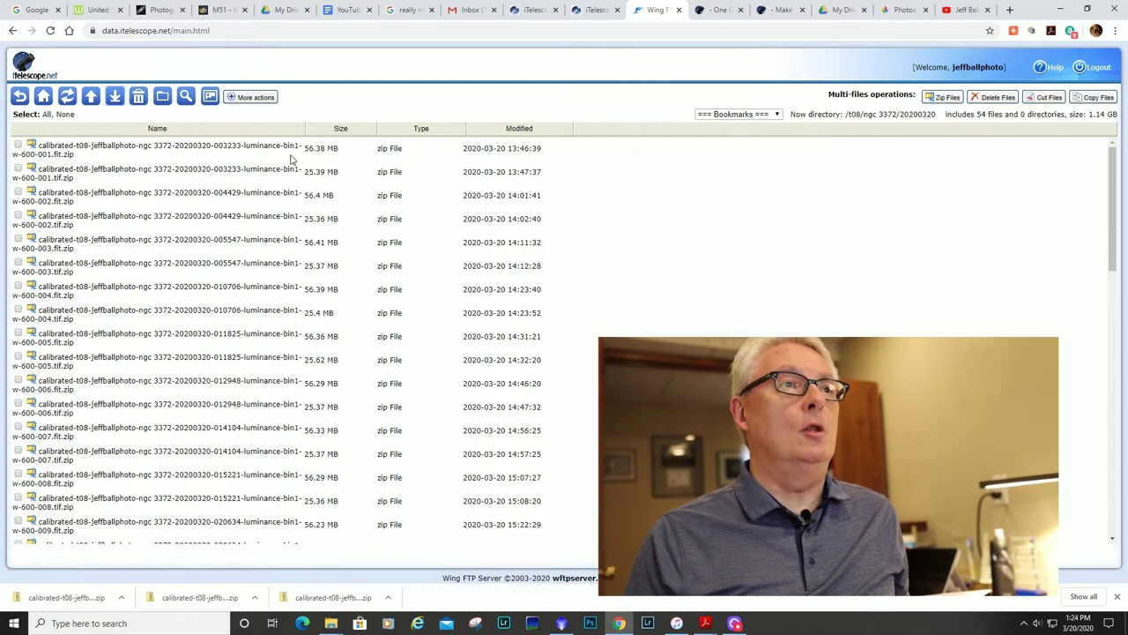
pyautogui.scroll(-10, 282, 263)
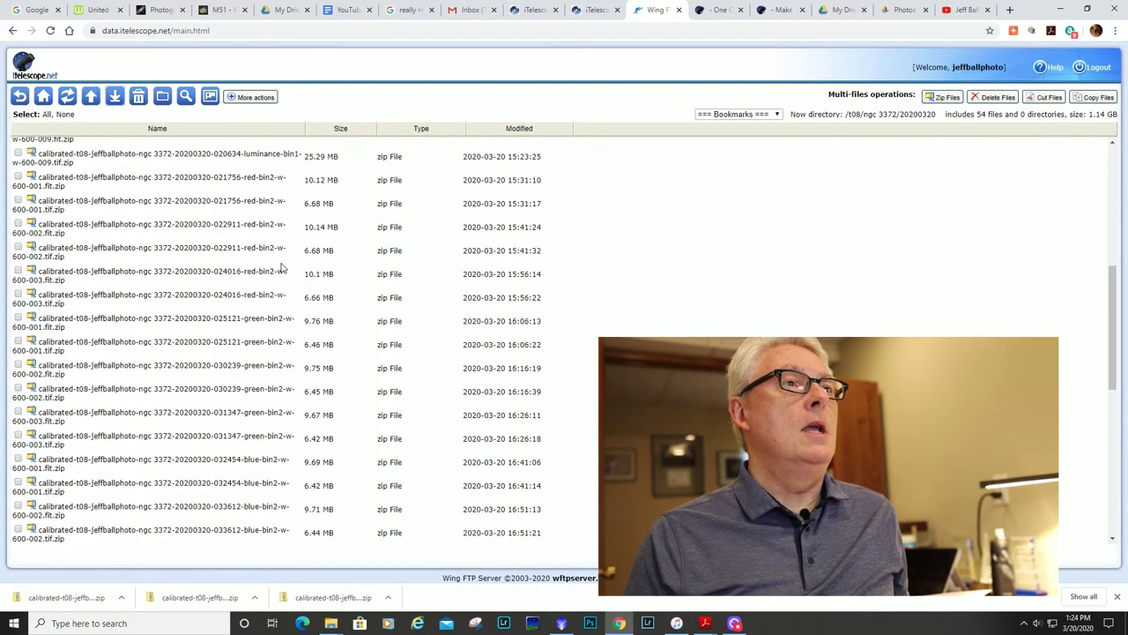
pyautogui.scroll(-1, 278, 265)
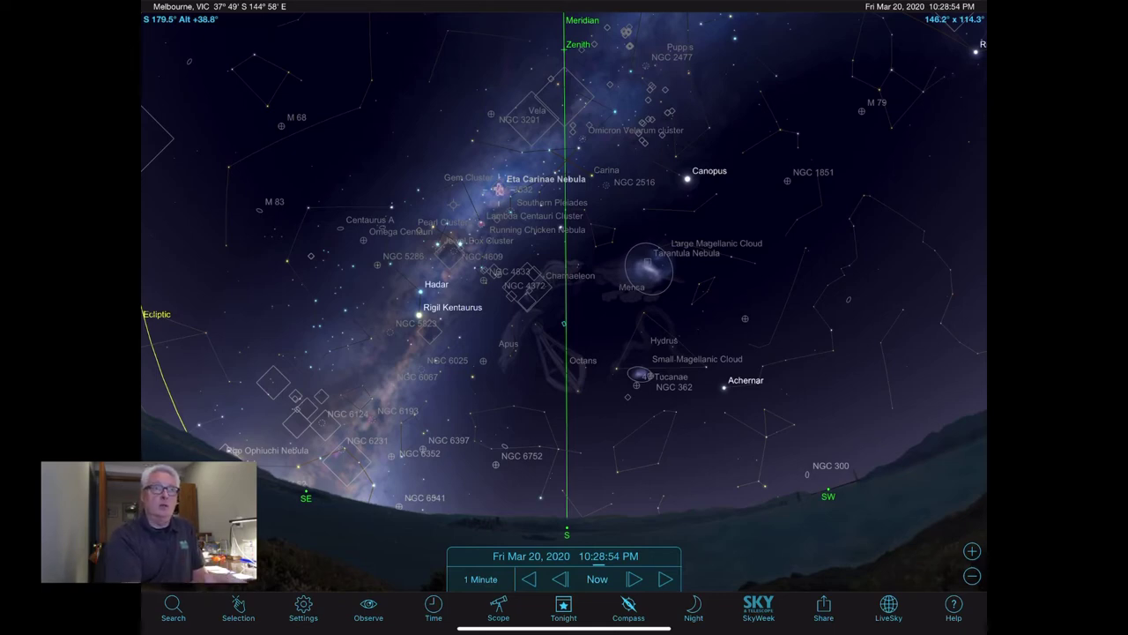
# Run the sky chart clock forward and backward, stopping at Mar 21, 2020 02:20:54 AM
pyautogui.click(665, 578)
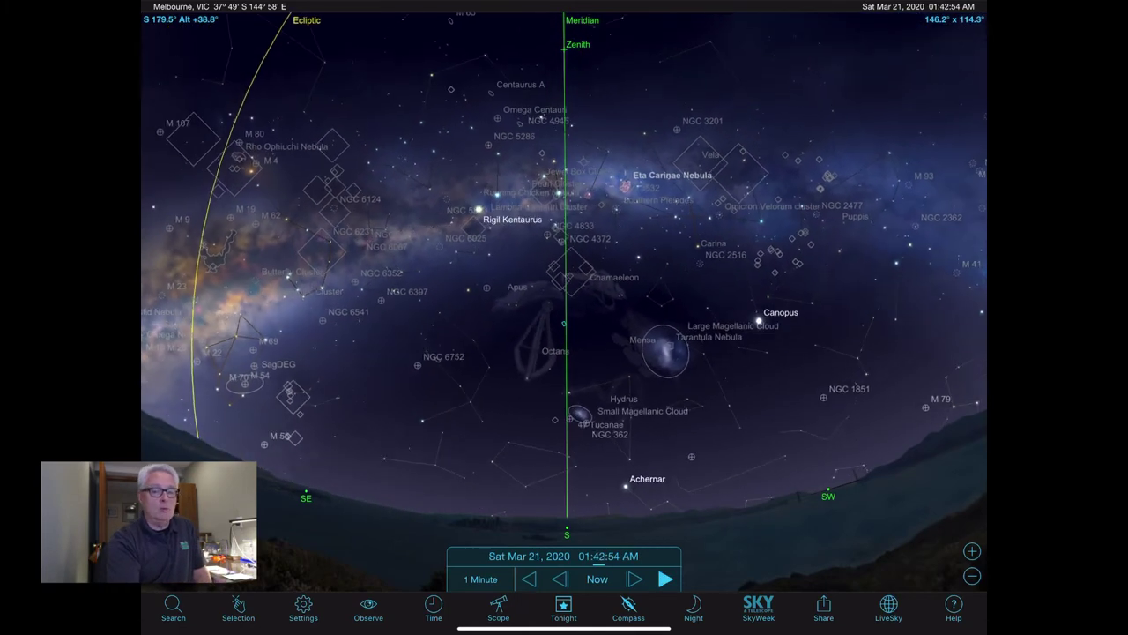
pyautogui.click(665, 578)
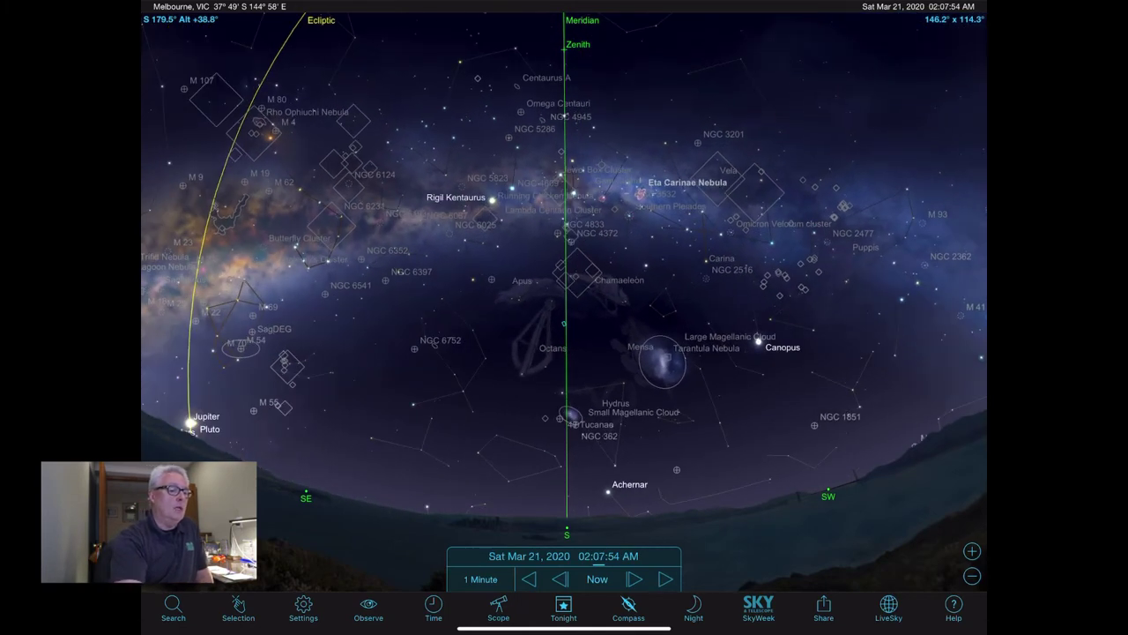
pyautogui.click(528, 578)
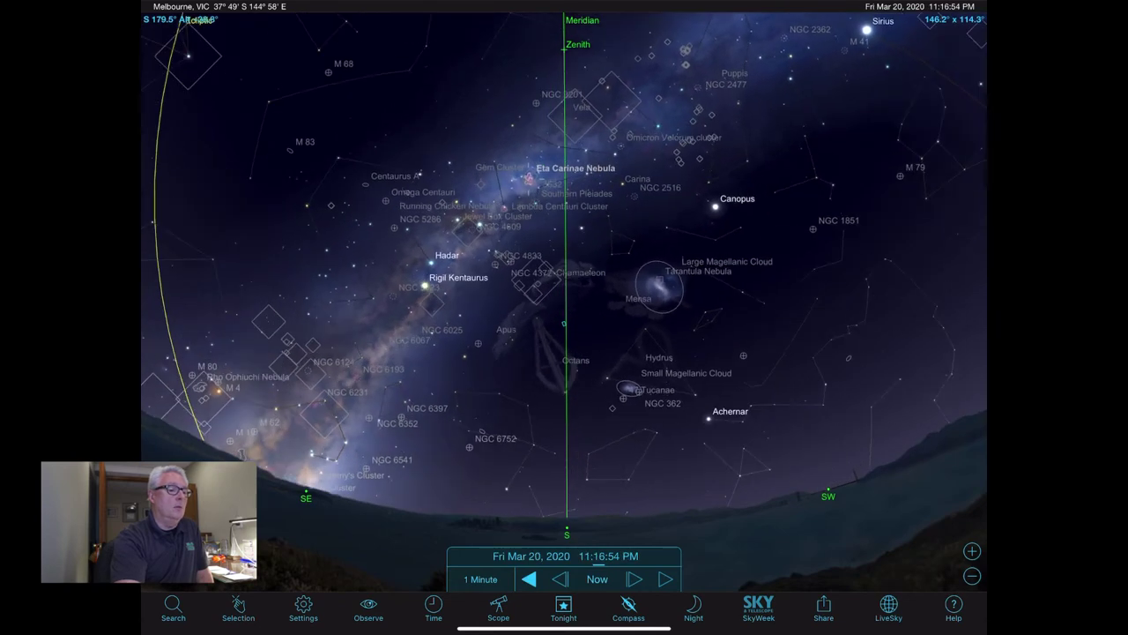
pyautogui.click(528, 578)
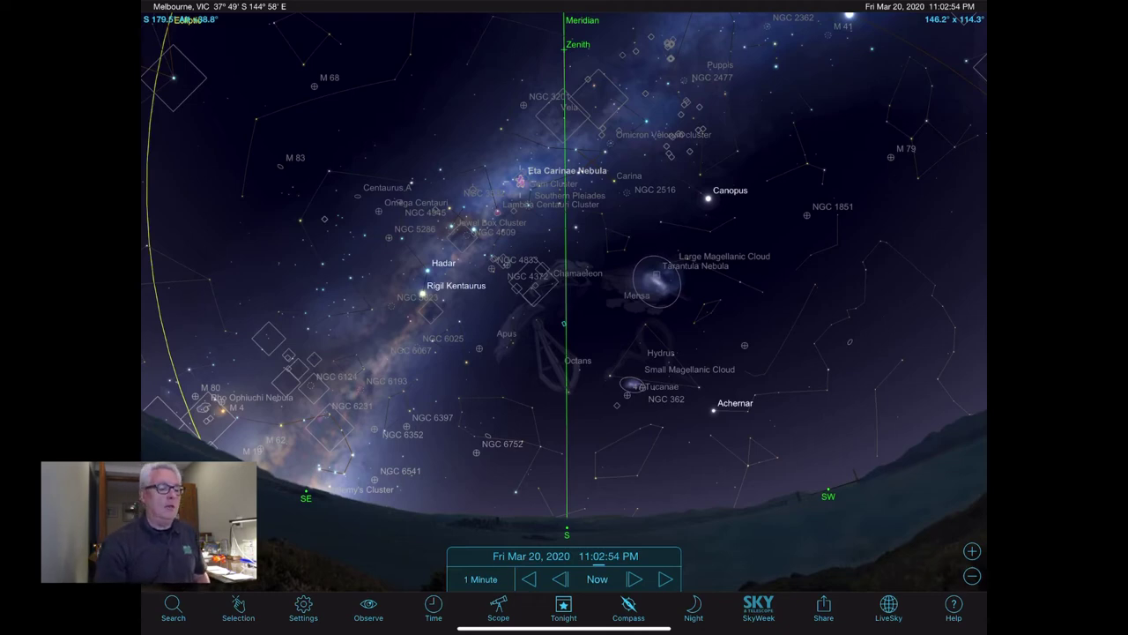
pyautogui.click(665, 579)
pyautogui.click(665, 579)
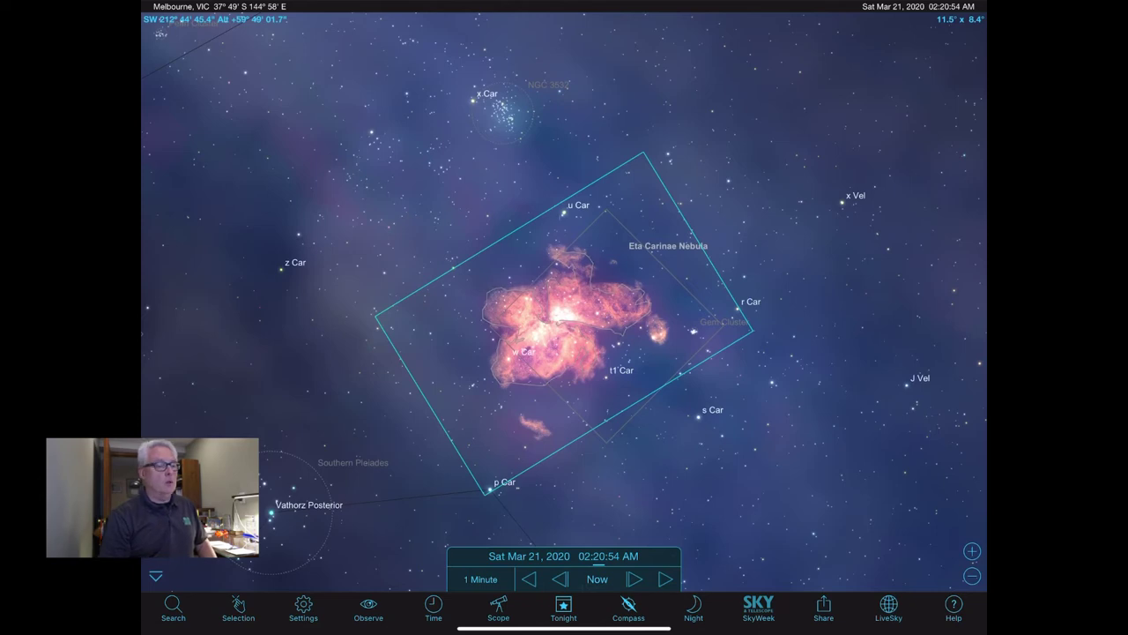
# Zoom out and double-click the Eta Carinae Nebula to select and centre NGC 3372
pyautogui.scroll(-8, 564, 317)
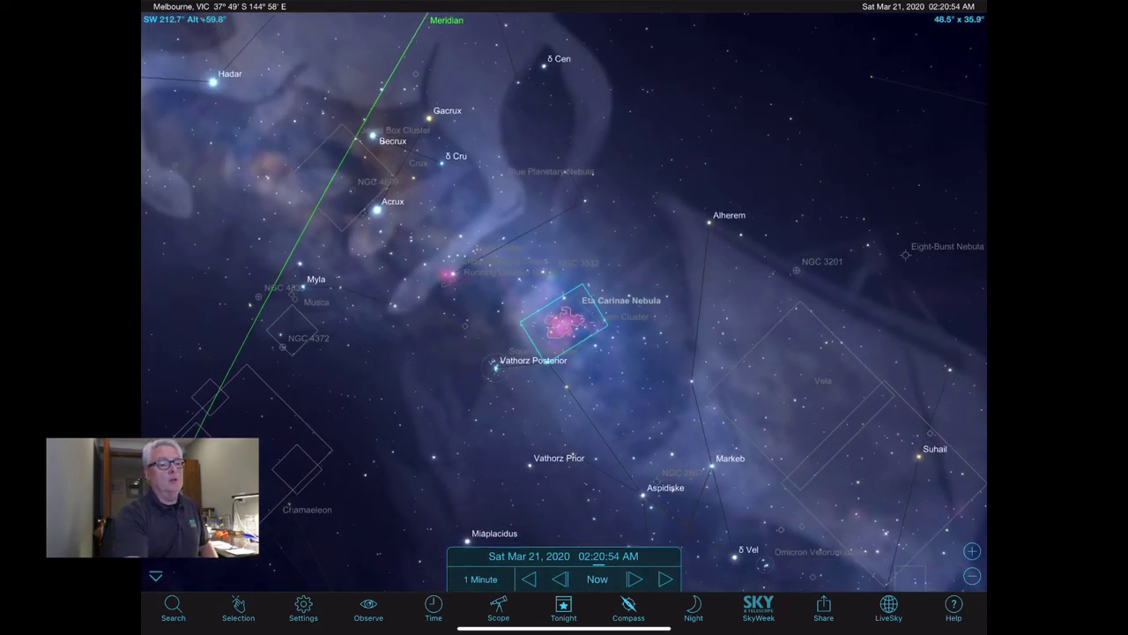
pyautogui.doubleClick(563, 324)
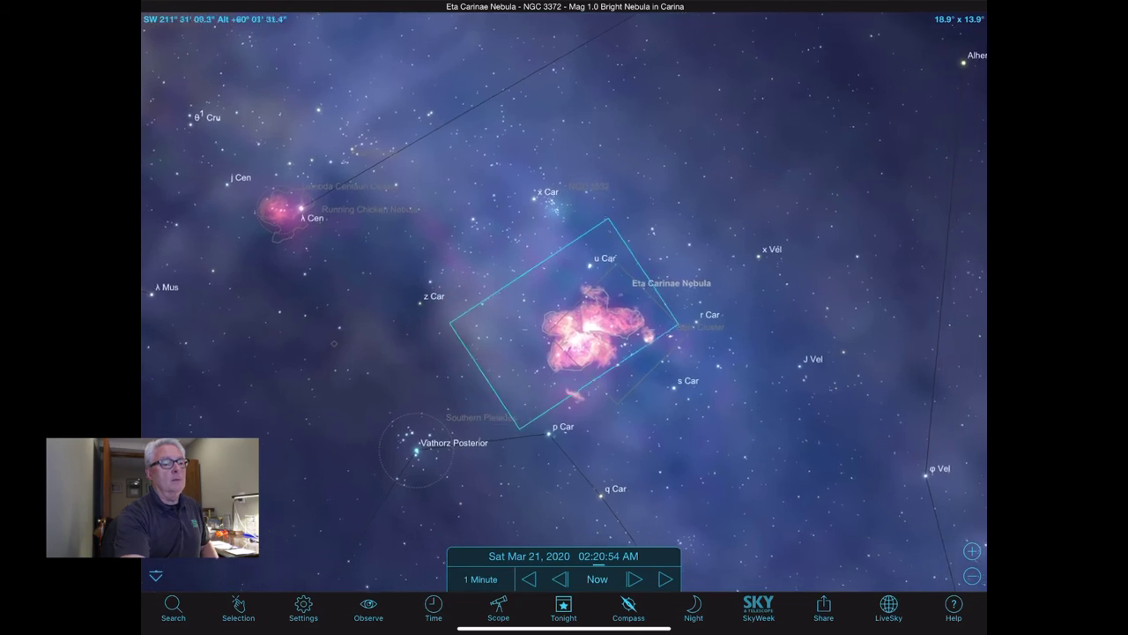
pyautogui.scroll(-2, 564, 326)
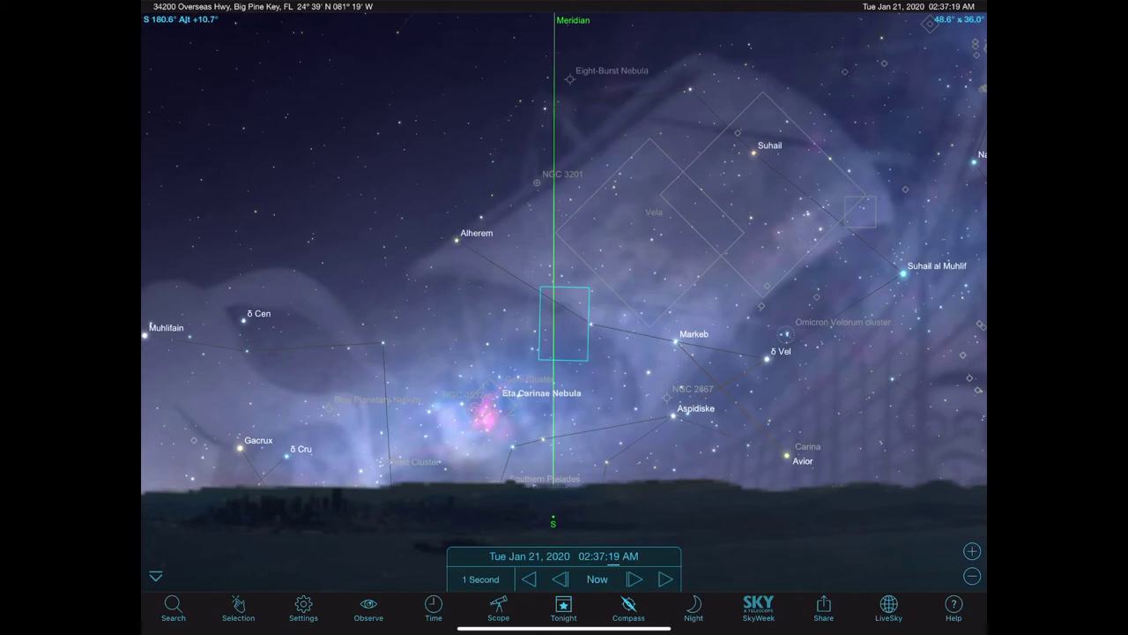
# Start the sky chart clock running, then switch to the processed Carina Nebula image in Photoshop
pyautogui.click(665, 579)
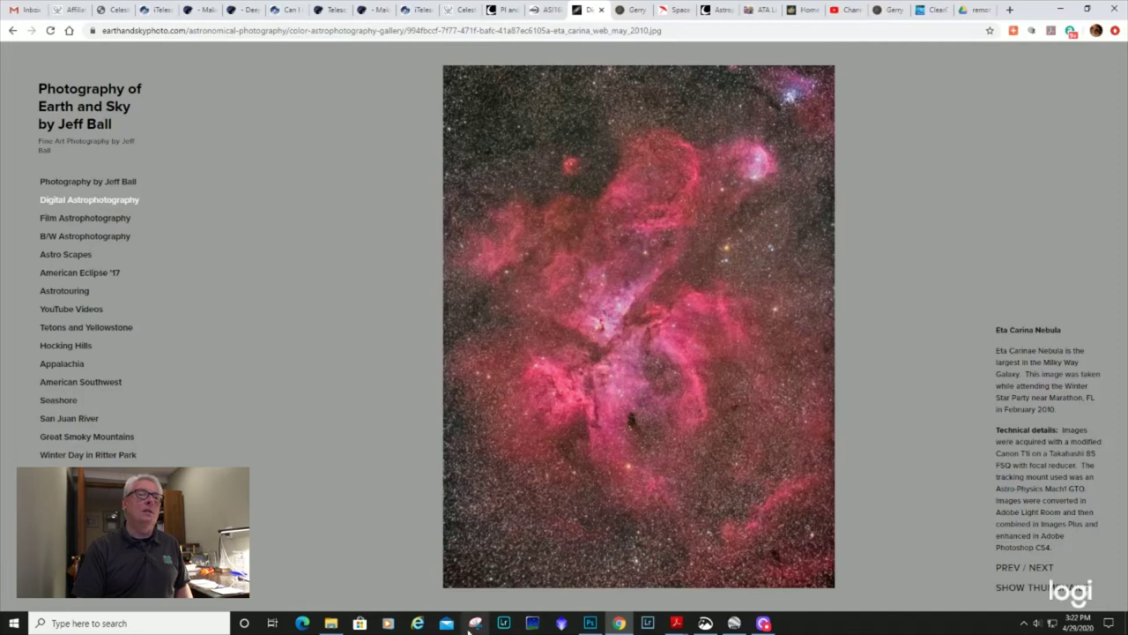
pyautogui.click(591, 623)
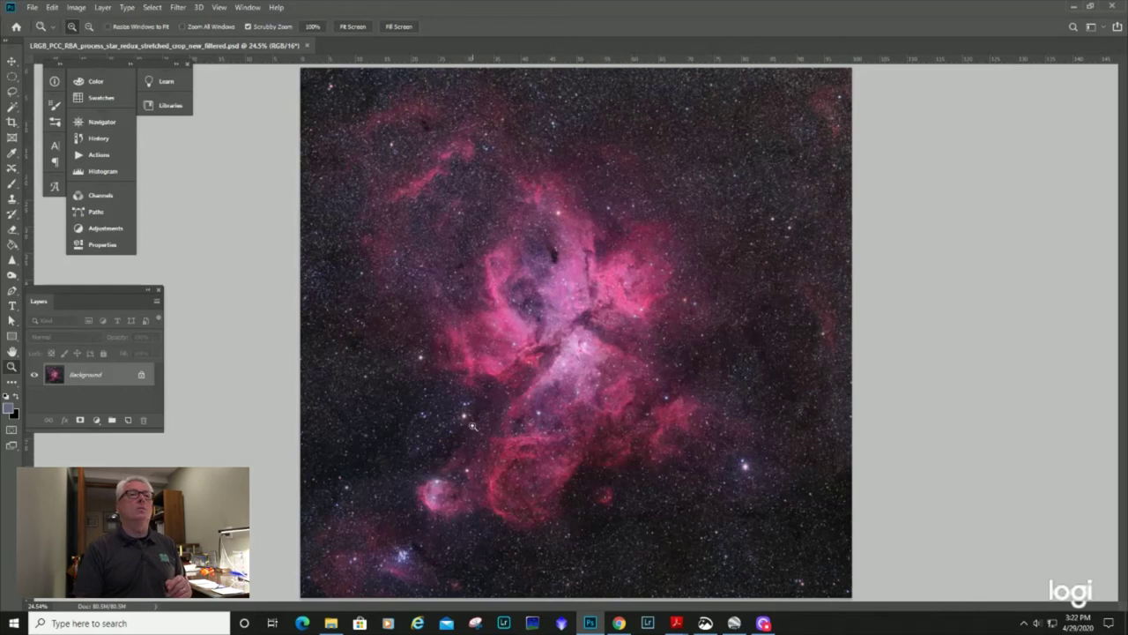
pyautogui.click(489, 388)
pyautogui.click(489, 388)
pyautogui.click(489, 387)
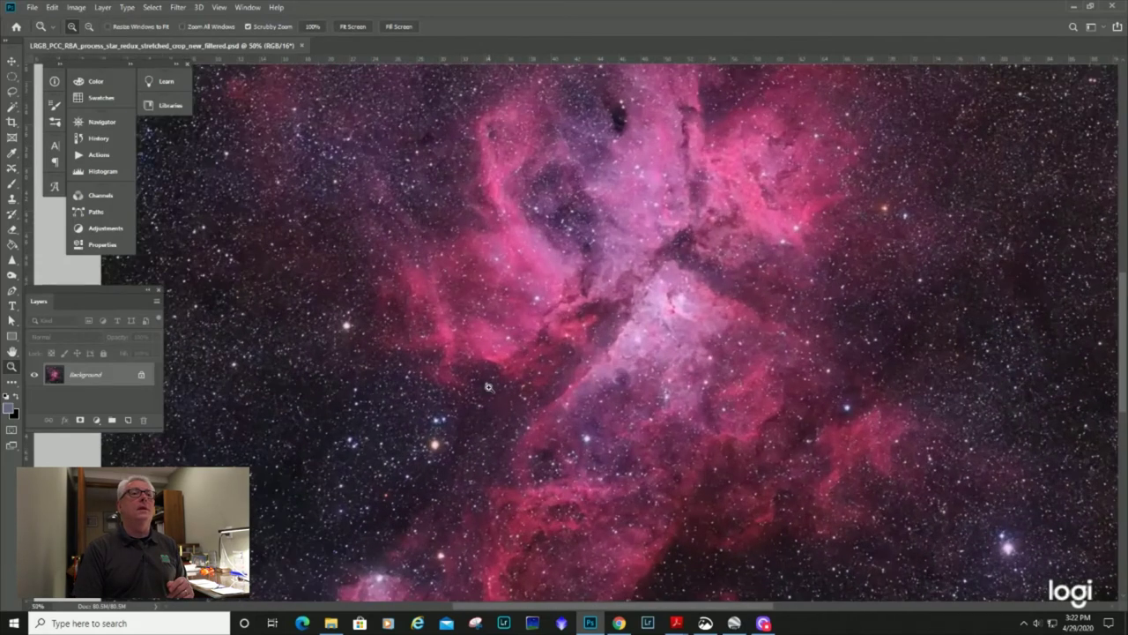
pyautogui.click(489, 388)
pyautogui.moveTo(607, 307); pyautogui.dragTo(433, 394)
pyautogui.moveTo(775, 243); pyautogui.dragTo(459, 397)
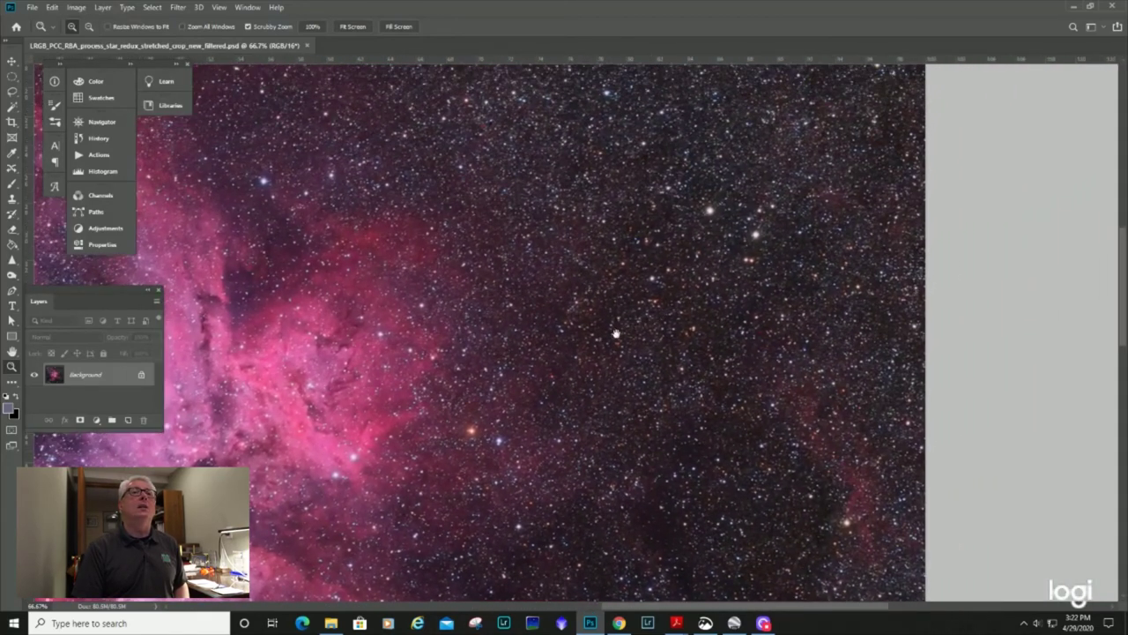
pyautogui.moveTo(546, 300)
pyautogui.mouseDown()
pyautogui.moveTo(705, 337)
pyautogui.moveTo(649, 373)
pyautogui.moveTo(593, 363)
pyautogui.moveTo(701, 357)
pyautogui.mouseUp()
pyautogui.moveTo(565, 353)
pyautogui.mouseDown()
pyautogui.moveTo(669, 352)
pyautogui.moveTo(643, 350)
pyautogui.moveTo(714, 230)
pyautogui.mouseUp()
pyautogui.moveTo(617, 353); pyautogui.dragTo(660, 300)
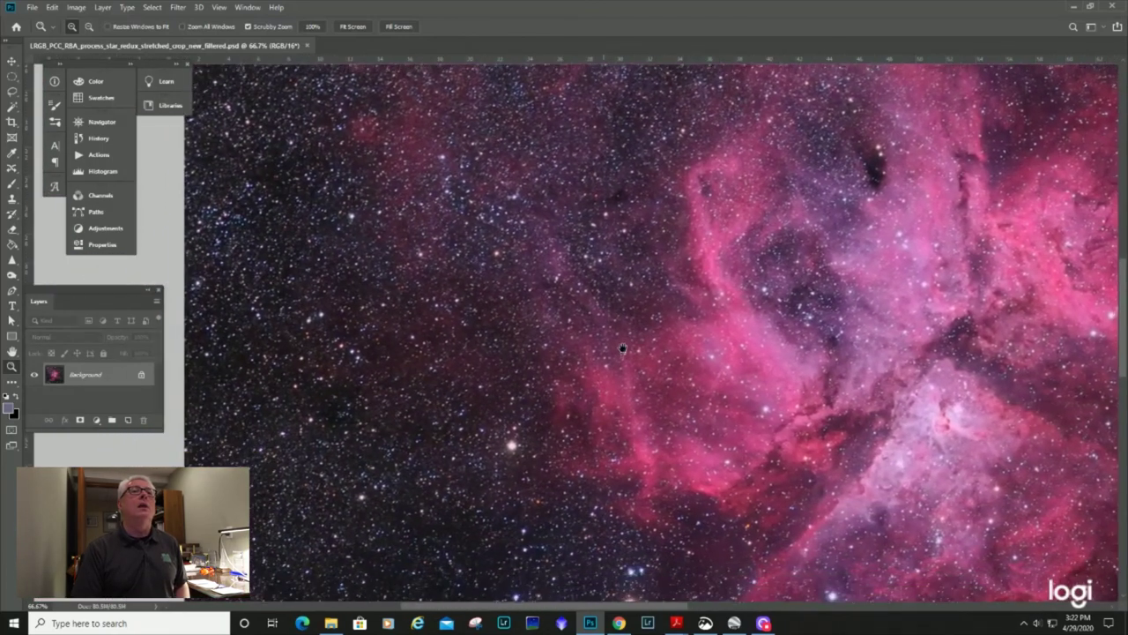
pyautogui.moveTo(728, 387)
pyautogui.mouseDown()
pyautogui.moveTo(596, 310)
pyautogui.moveTo(446, 277)
pyautogui.mouseUp()
pyautogui.moveTo(617, 370); pyautogui.dragTo(516, 194)
pyautogui.moveTo(572, 306); pyautogui.dragTo(625, 295)
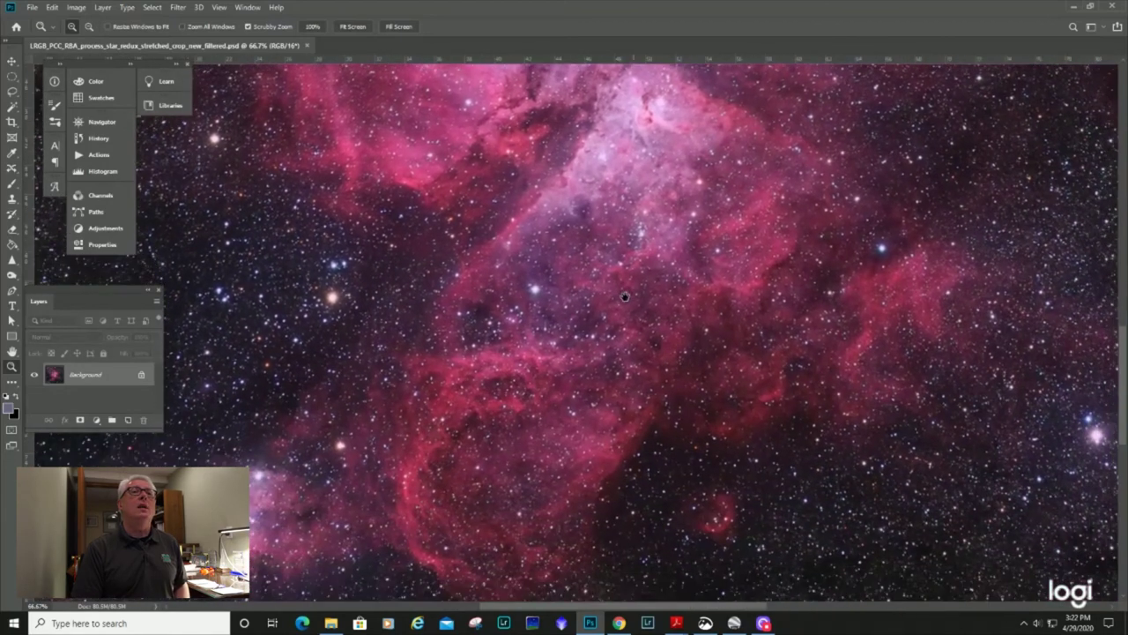
pyautogui.rightClick(570, 302)
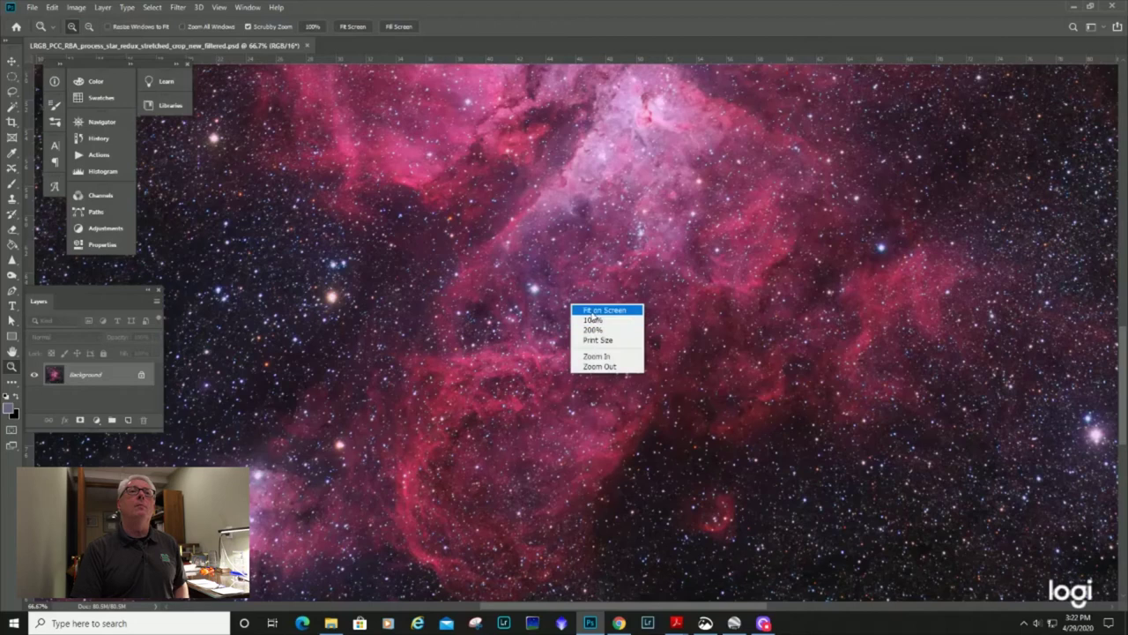
pyautogui.click(592, 310)
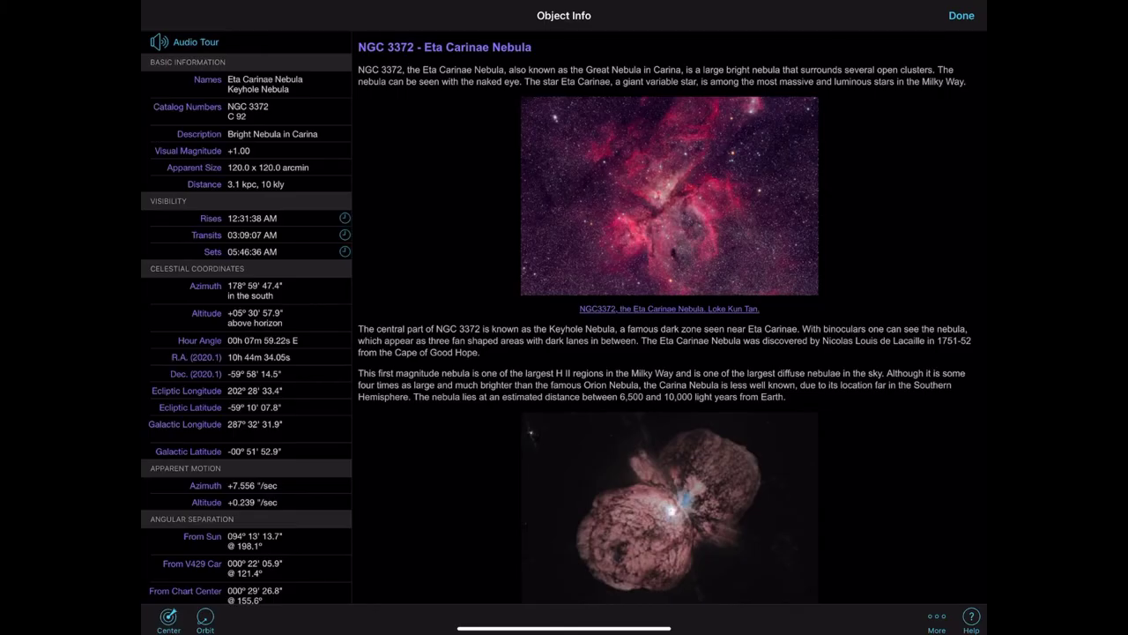
pyautogui.click(669, 196)
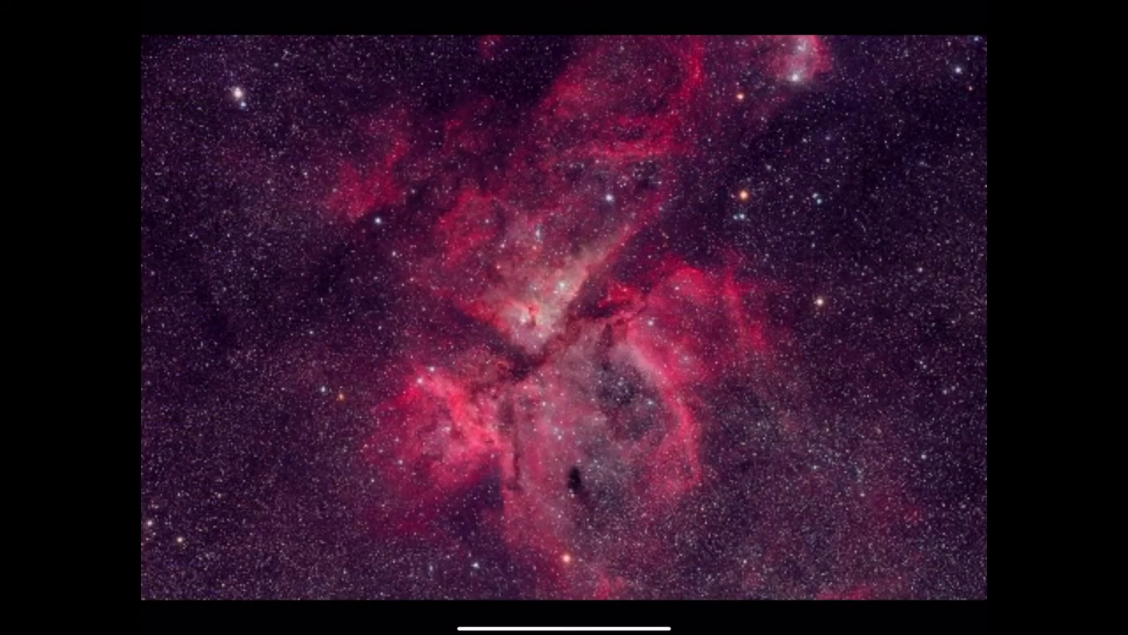
pyautogui.click(564, 317)
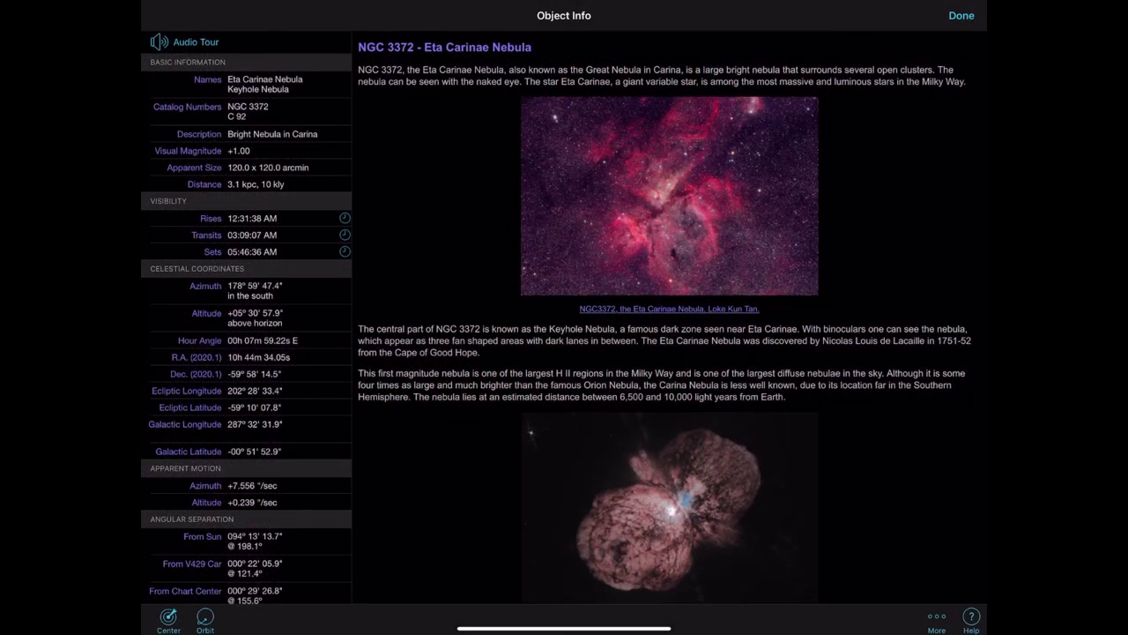
pyautogui.scroll(-5, 667, 317)
pyautogui.scroll(3, 667, 317)
pyautogui.click(669, 432)
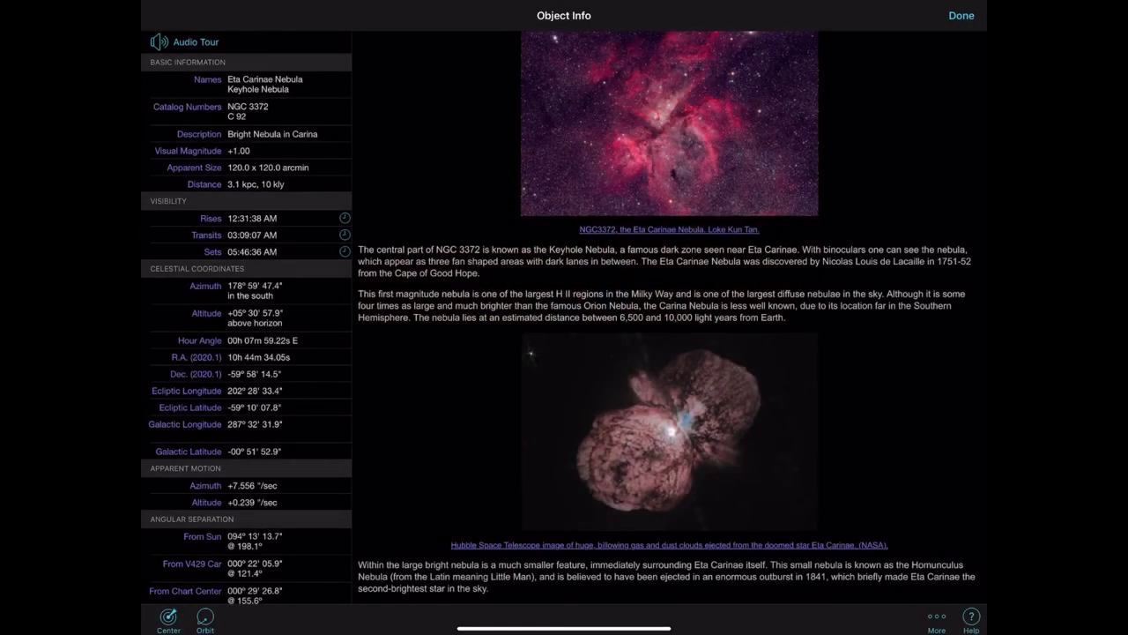
pyautogui.scroll(-2, 247, 327)
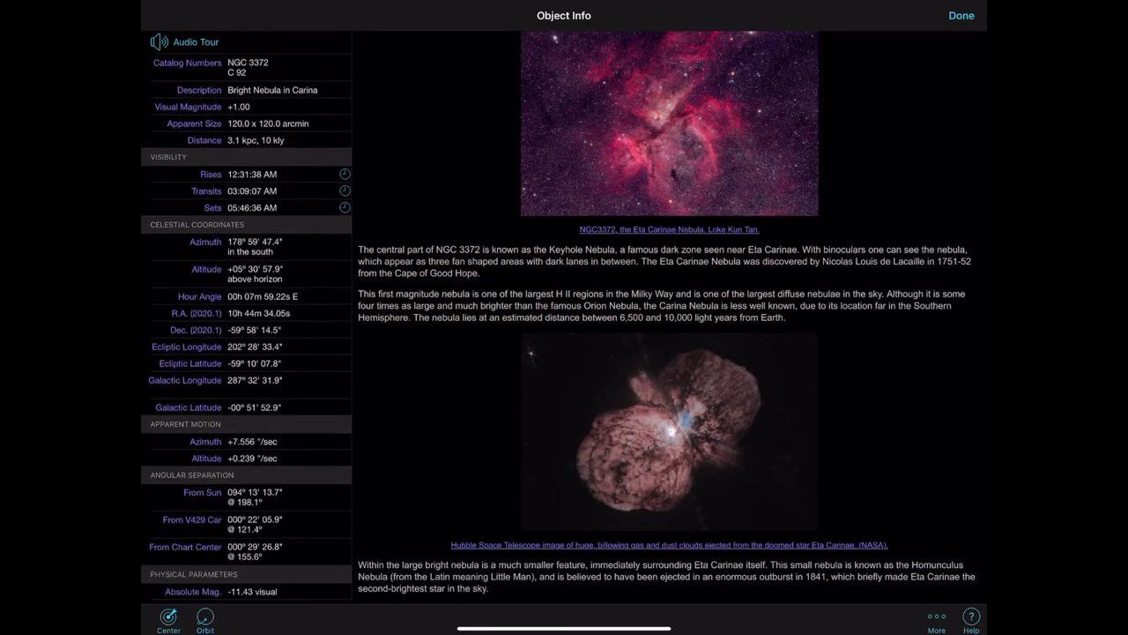